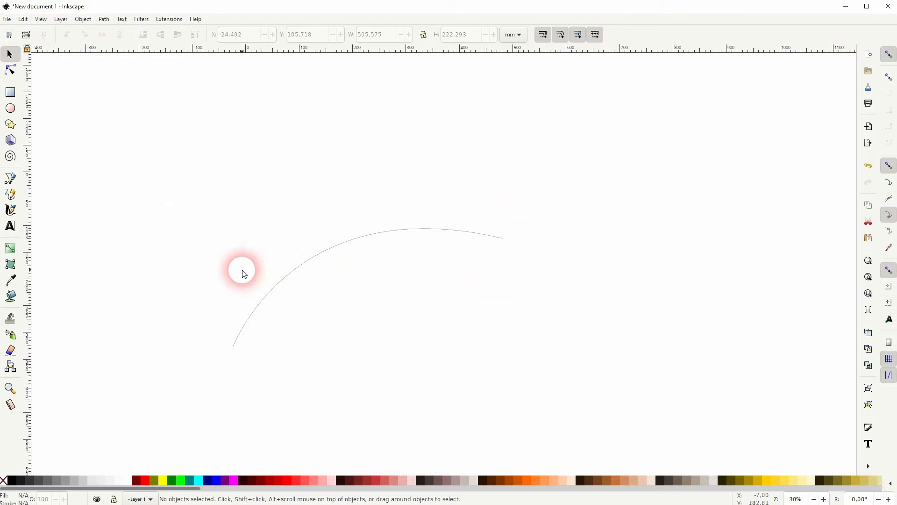
# Draw a vertical straight line about 97 mm long with the Pen tool, above and to the left of the curve.
pyautogui.click(13, 178)
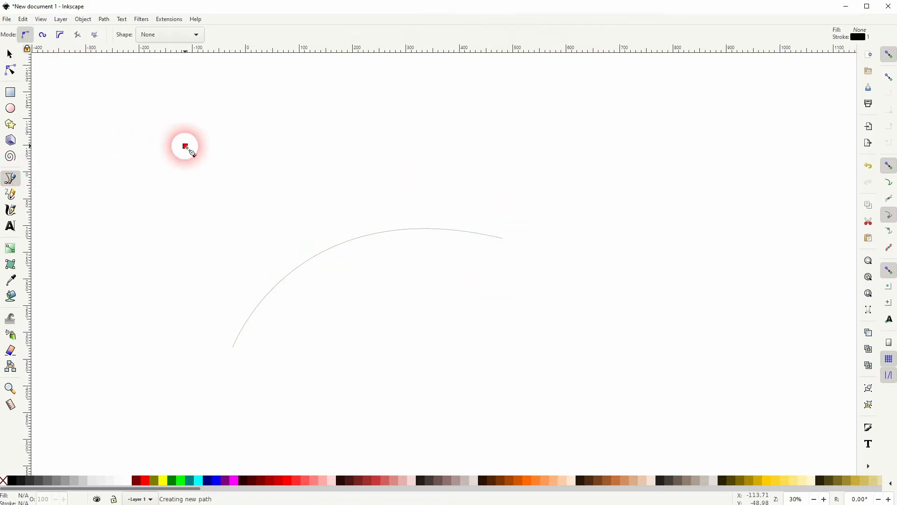
pyautogui.click(186, 198)
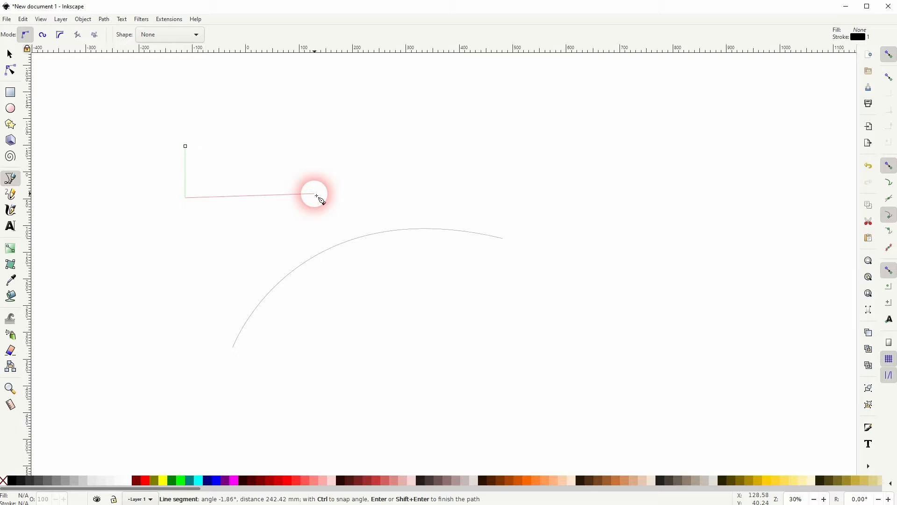
pyautogui.press('space')
pyautogui.click(298, 176)
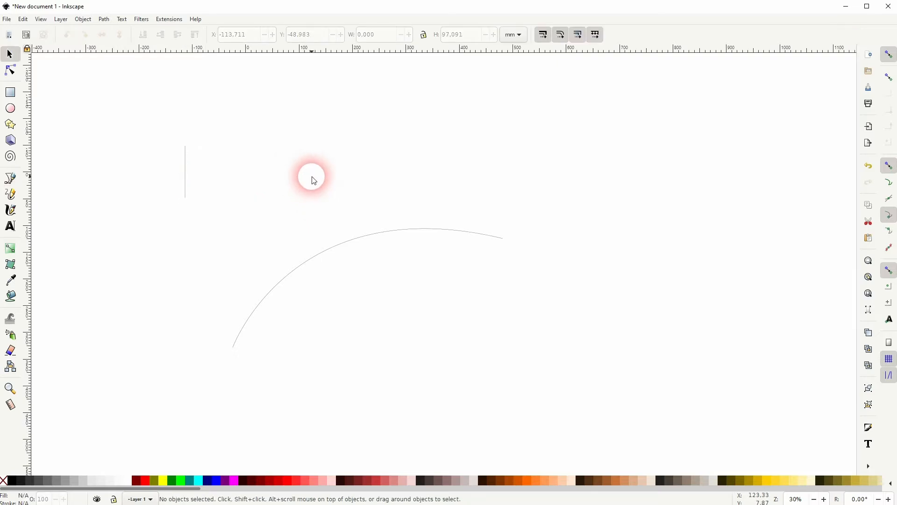
# Draw a short 45-degree line up and to the right from the vertical line's lower end as half an arrowhead.
pyautogui.press('space')
pyautogui.click(185, 197)
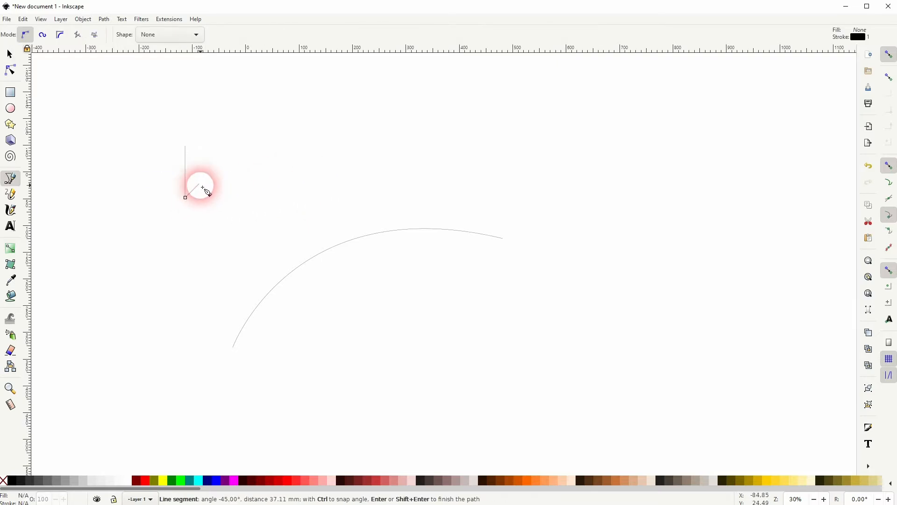
pyautogui.click(202, 182)
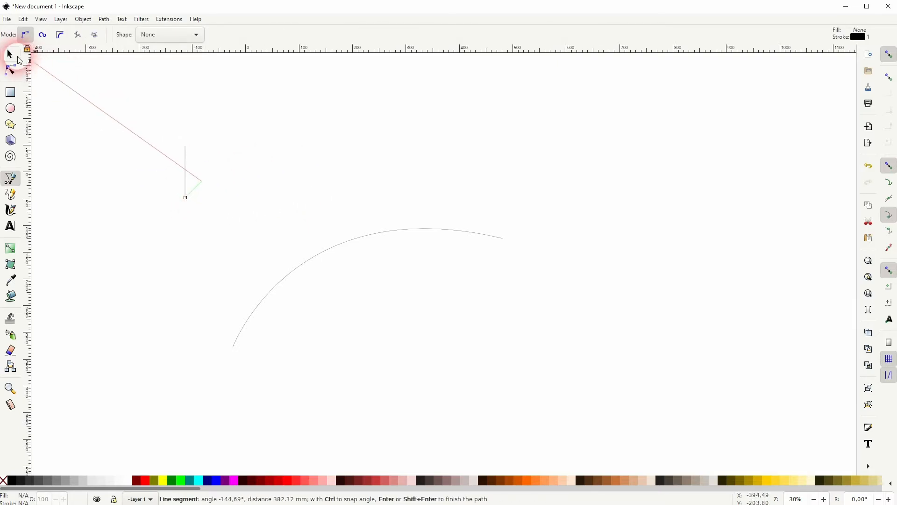
pyautogui.click(10, 55)
# Duplicate the short arrowhead line and mirror the copy horizontally on the other side of the vertical line.
pyautogui.click(195, 190)
pyautogui.moveTo(194, 190); pyautogui.dragTo(175, 195)
pyautogui.click(101, 39)
# Select the three lines of the arrow and scale them to about 25 mm wide and 57 mm tall.
pyautogui.moveTo(130, 220); pyautogui.dragTo(287, 94)
pyautogui.click(257, 188)
pyautogui.moveTo(132, 217); pyautogui.dragTo(185, 162)
pyautogui.click(251, 198)
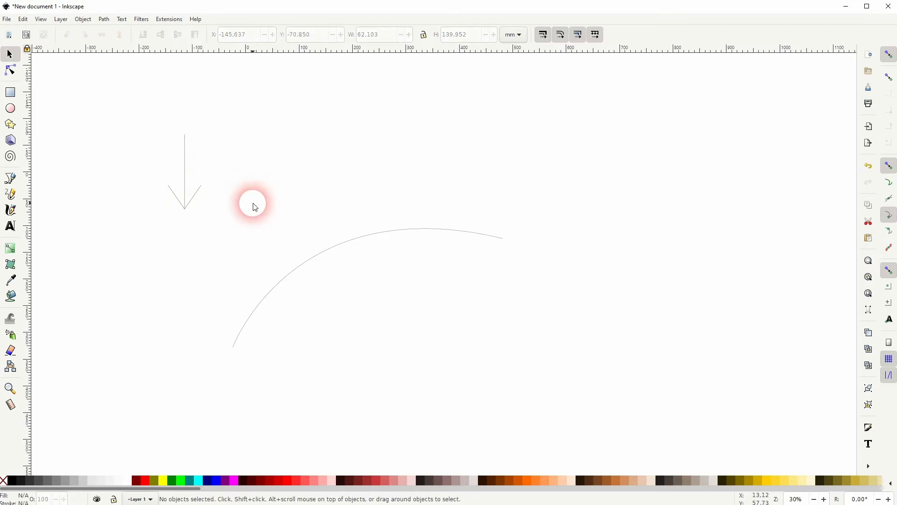
pyautogui.moveTo(152, 216); pyautogui.dragTo(198, 178)
pyautogui.click(216, 192)
pyautogui.moveTo(159, 203); pyautogui.dragTo(226, 135)
# Combine the arrow's three lines into a single path.
pyautogui.scroll(2, 183, 171)
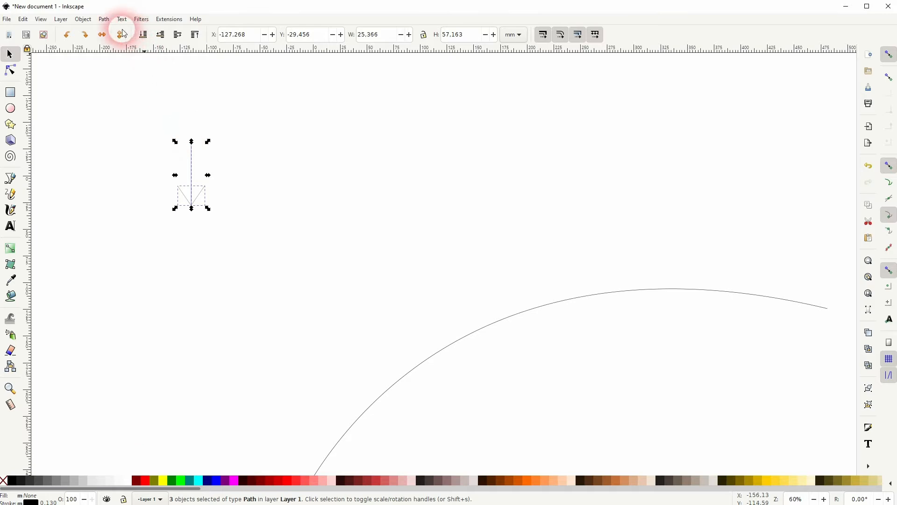
pyautogui.click(104, 19)
pyautogui.click(130, 135)
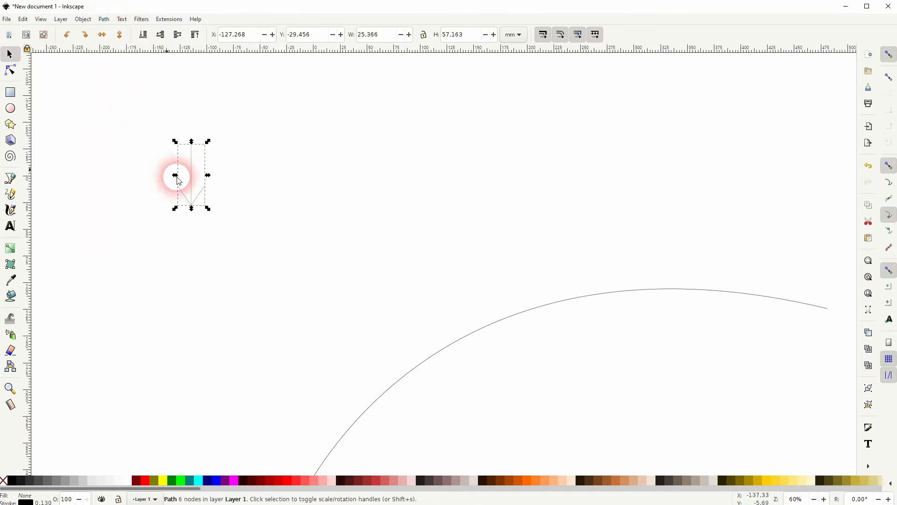
# Move the arrow so that its tip snaps to the lower end node of the curve.
pyautogui.moveTo(200, 190); pyautogui.dragTo(270, 299)
pyautogui.moveTo(335, 371); pyautogui.dragTo(254, 262)
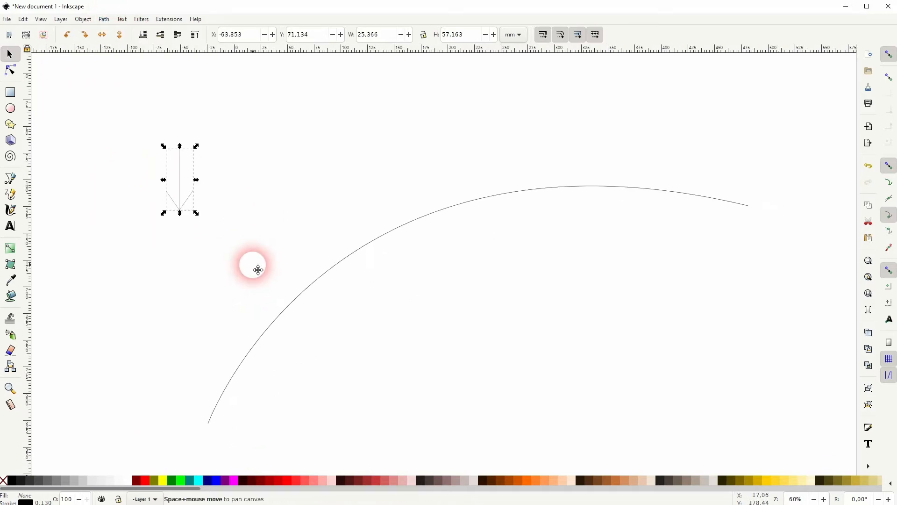
pyautogui.moveTo(178, 186); pyautogui.dragTo(207, 401)
pyautogui.click(209, 361)
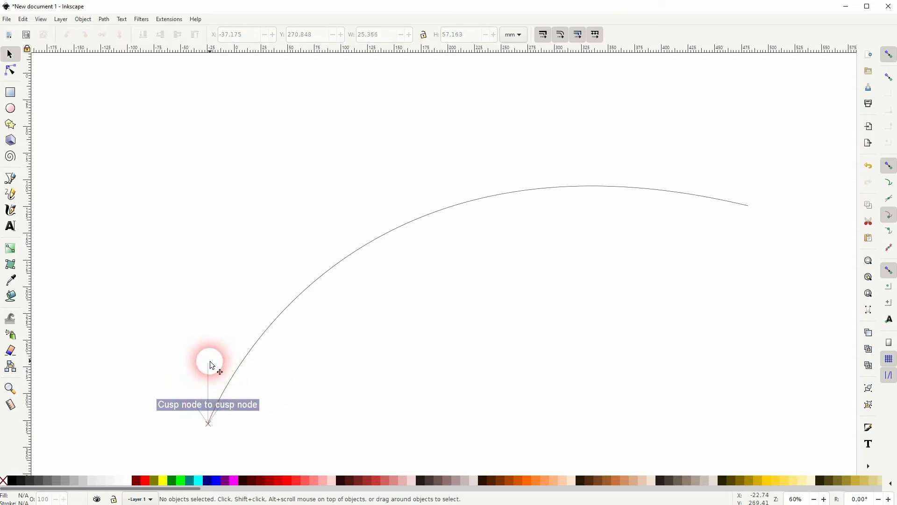
# Stretch the arrow to about 75 mm tall and move it off the curve, above the curve's lower end.
pyautogui.click(208, 395)
pyautogui.moveTo(209, 359)
pyautogui.mouseDown()
pyautogui.moveTo(202, 319)
pyautogui.moveTo(210, 343)
pyautogui.mouseUp()
pyautogui.click(313, 405)
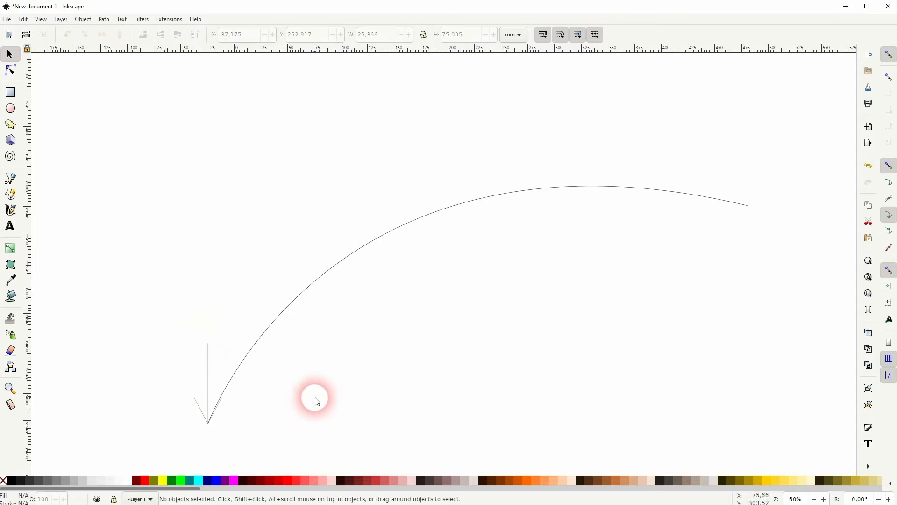
pyautogui.scroll(-2, 279, 387)
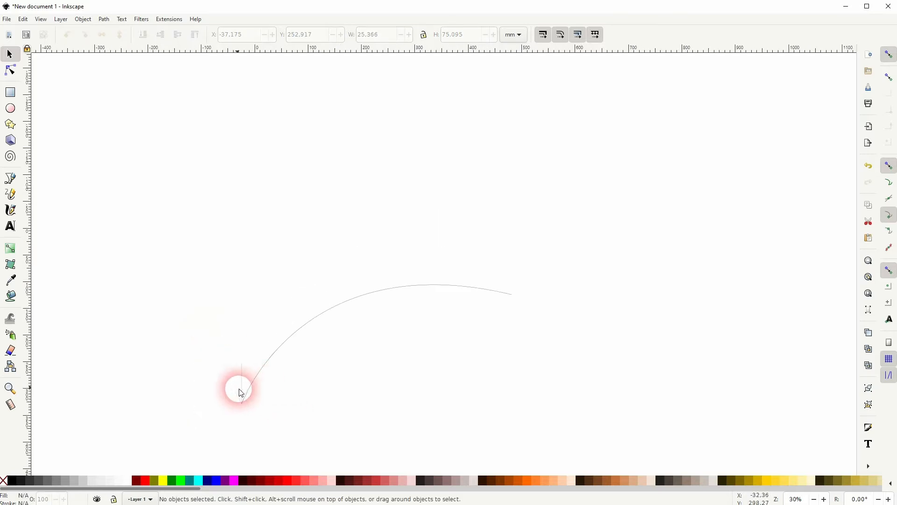
pyautogui.moveTo(242, 390); pyautogui.dragTo(234, 302)
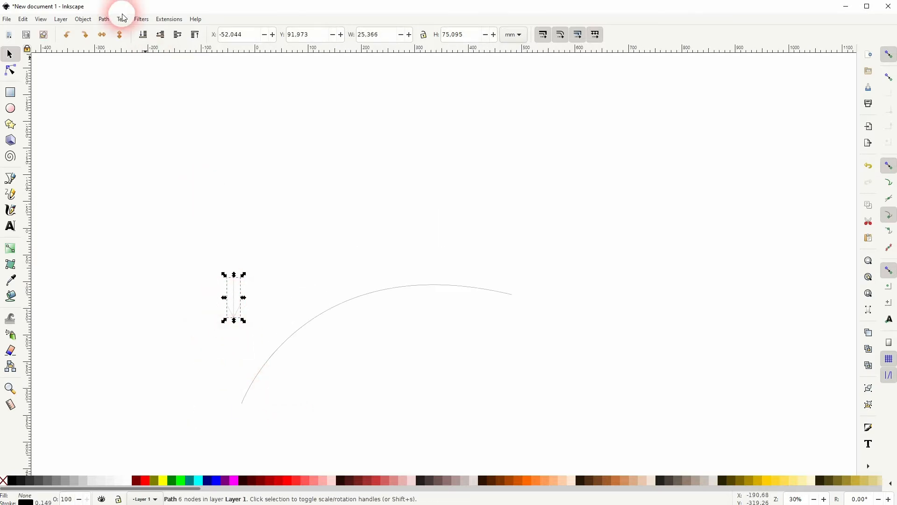
# Set the curve's stroke width to 5 mm in the Fill and Stroke settings.
pyautogui.click(83, 19)
pyautogui.click(96, 30)
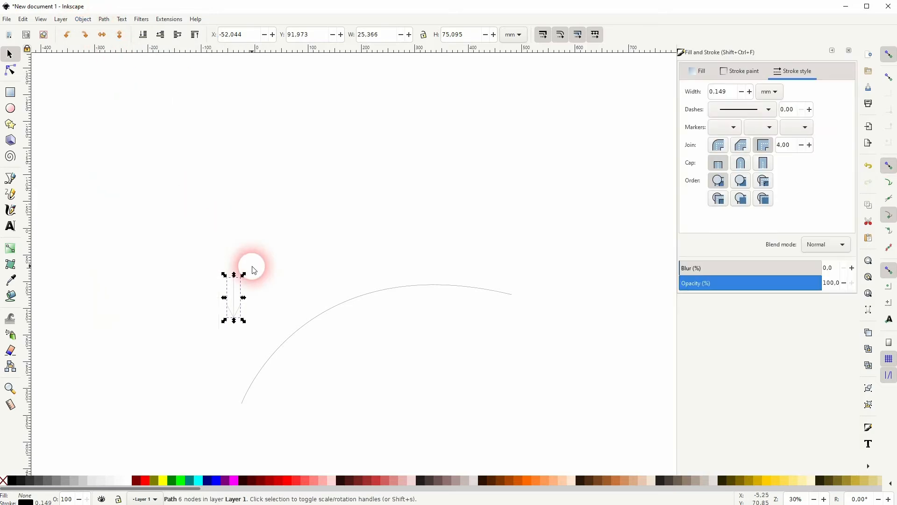
pyautogui.click(373, 299)
pyautogui.doubleClick(715, 93)
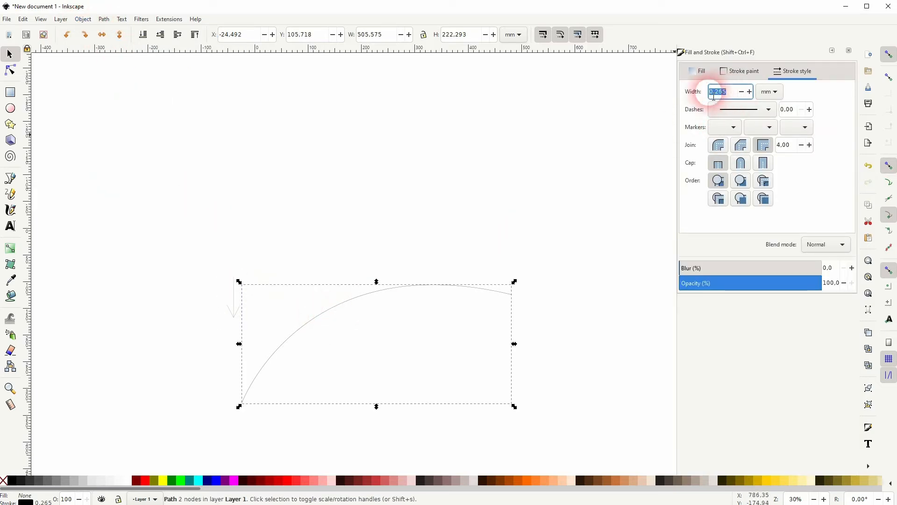
pyautogui.write('5')
pyautogui.press('Return')
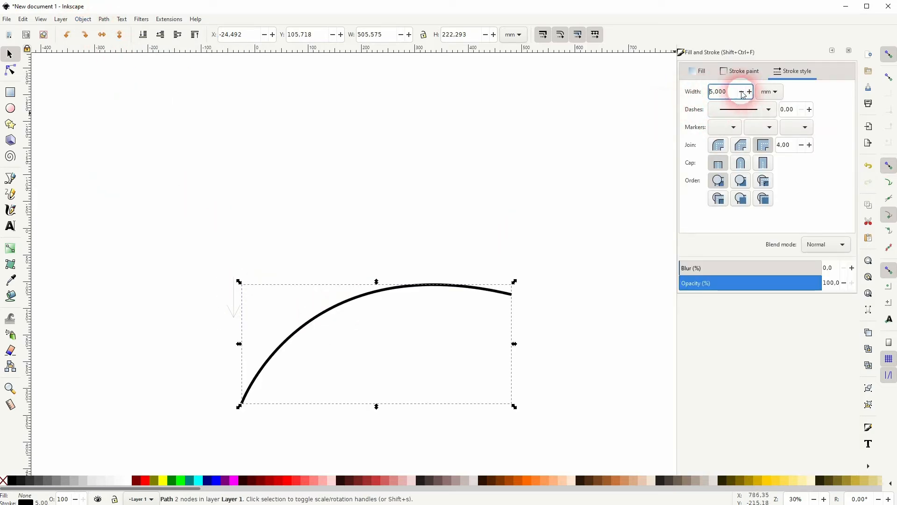
# Select the arrow and set its stroke width to 5 mm.
pyautogui.click(173, 261)
pyautogui.moveTo(182, 258); pyautogui.dragTo(269, 326)
pyautogui.doubleClick(715, 93)
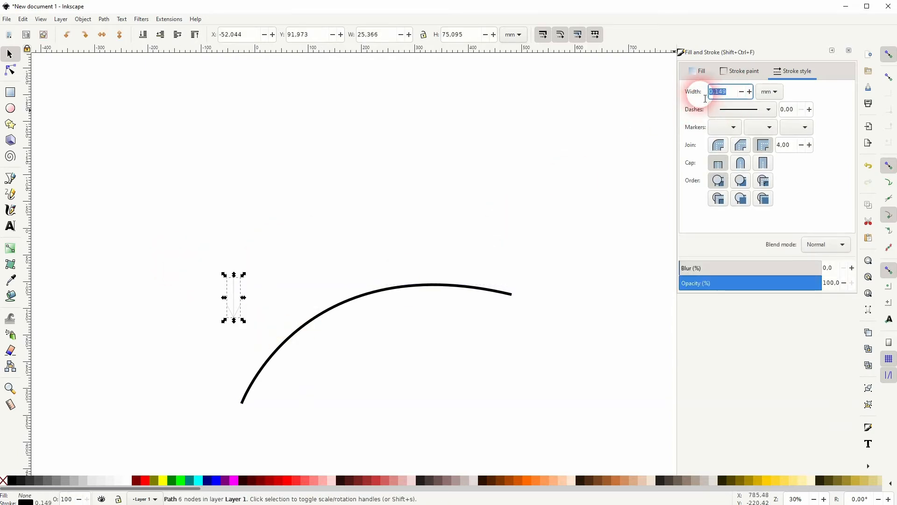
pyautogui.write('5')
pyautogui.press('Return')
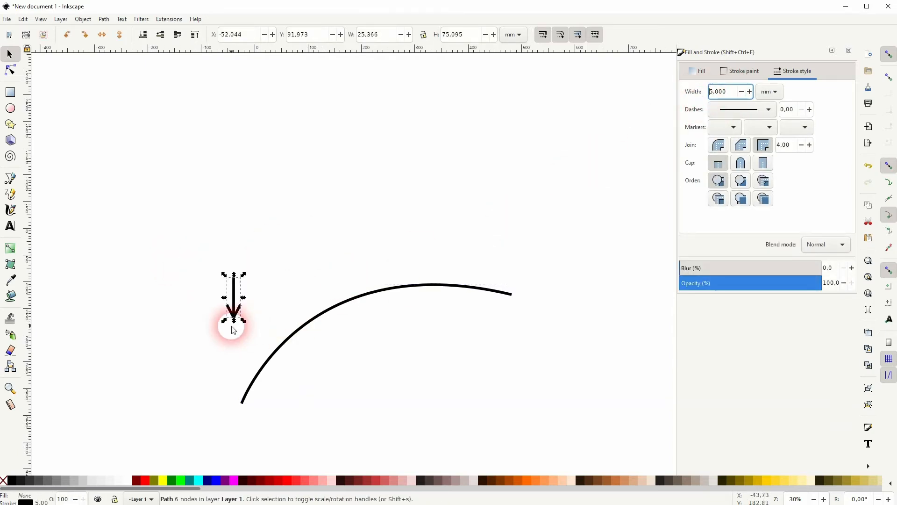
# Give the arrow's stroke round caps and colour it red.
pyautogui.scroll(6, 238, 325)
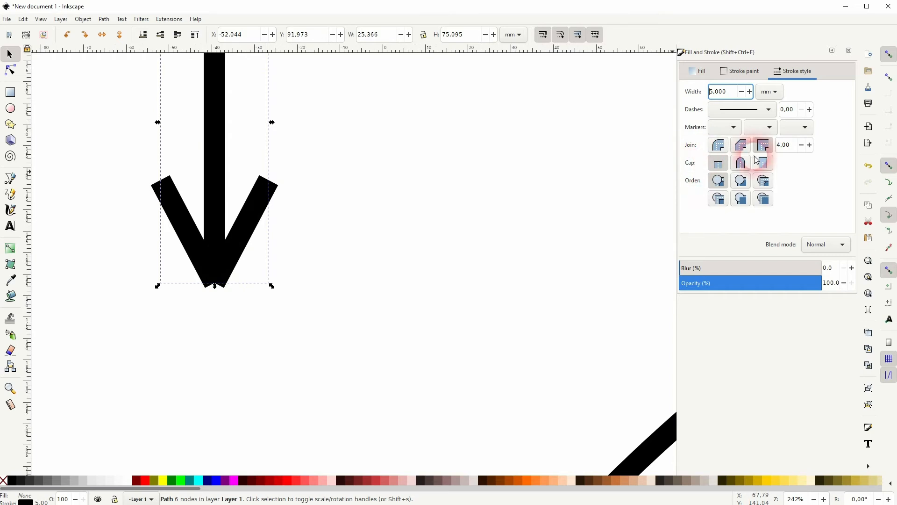
pyautogui.click(742, 165)
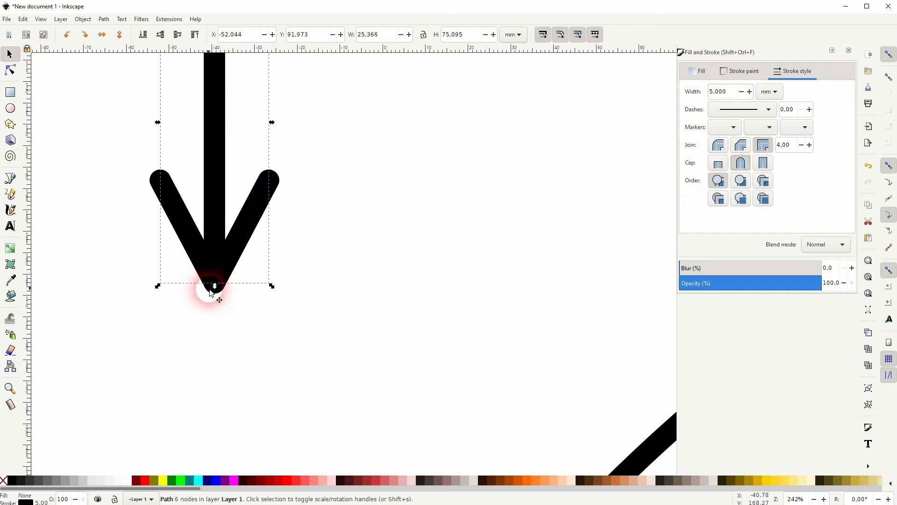
pyautogui.scroll(-3, 314, 319)
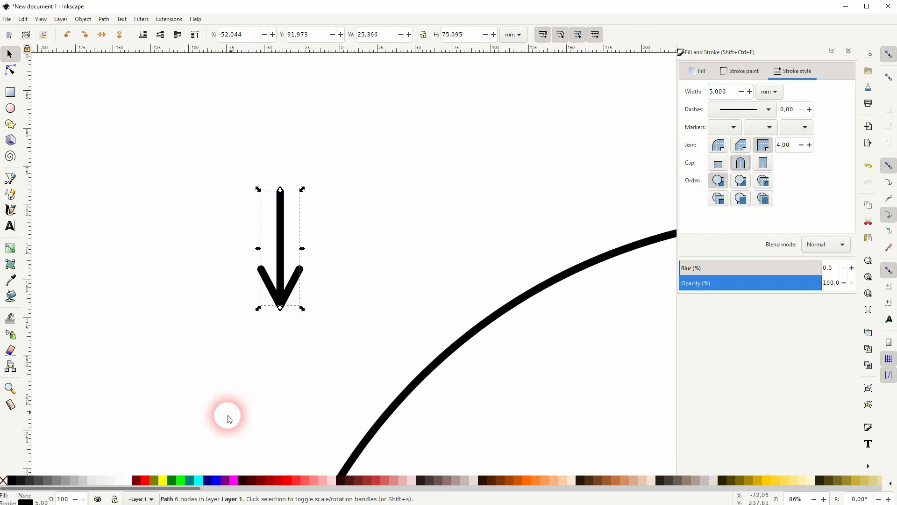
pyautogui.keyDown('shift'); pyautogui.click(140, 480); pyautogui.keyUp('shift')
# Reposition the red arrow in the empty area to the left of the curve's lower end.
pyautogui.click(521, 392)
pyautogui.moveTo(529, 398); pyautogui.dragTo(412, 321)
pyautogui.scroll(-2, 411, 320)
pyautogui.moveTo(287, 237); pyautogui.dragTo(327, 330)
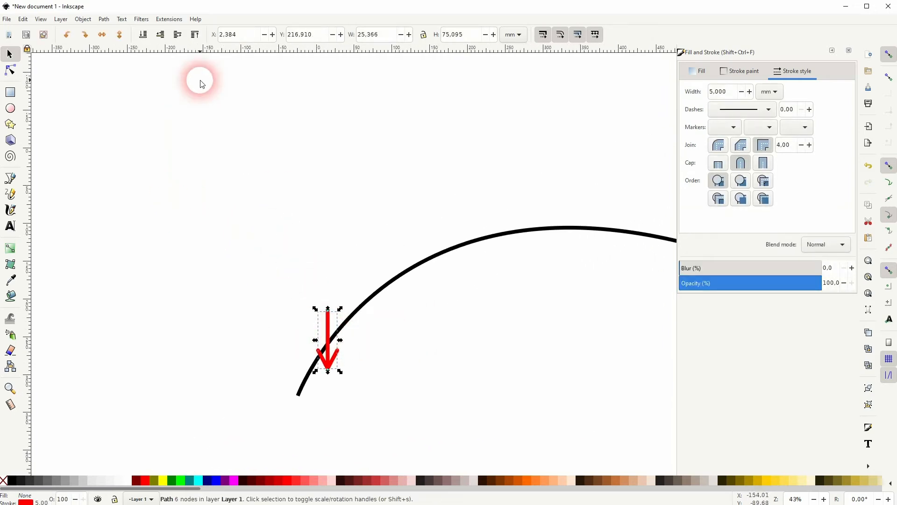
pyautogui.click(200, 45)
pyautogui.click(329, 356)
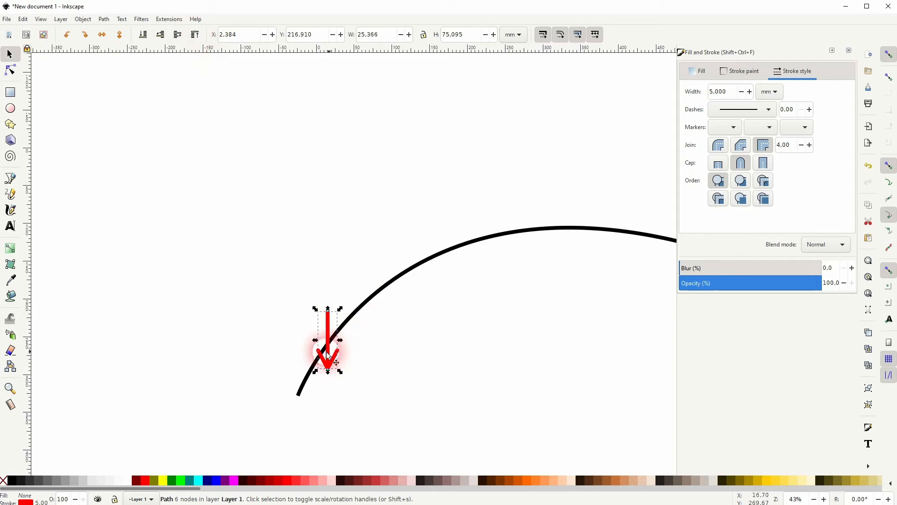
pyautogui.moveTo(331, 354); pyautogui.dragTo(290, 311)
pyautogui.moveTo(486, 346); pyautogui.dragTo(353, 353)
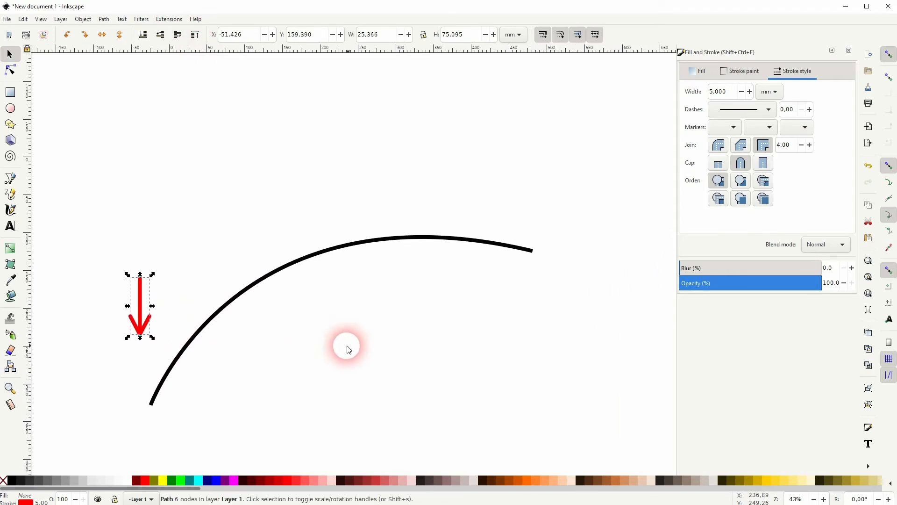
# Make the red arrow's stroke thinner, select both the arrow and the curve, and close the Fill and Stroke settings.
pyautogui.doubleClick(716, 91)
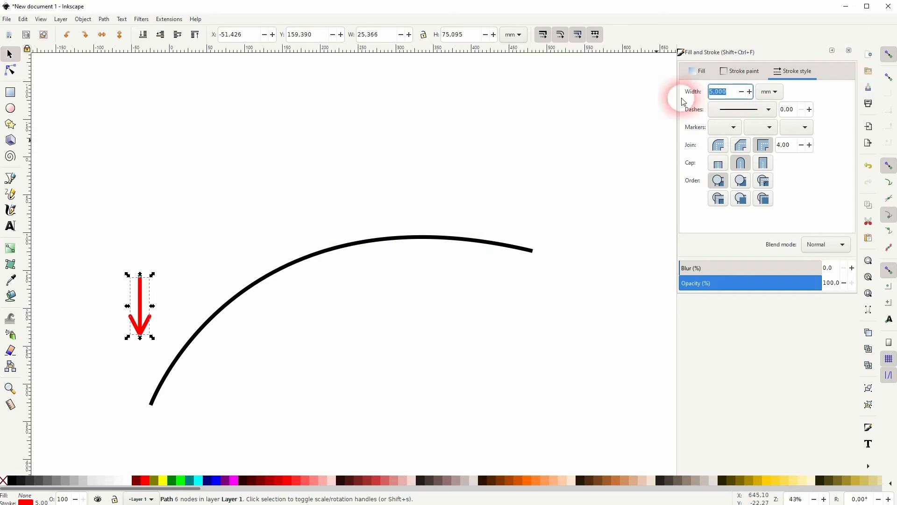
pyautogui.click(302, 344)
pyautogui.moveTo(93, 425)
pyautogui.mouseDown()
pyautogui.moveTo(300, 271)
pyautogui.moveTo(580, 157)
pyautogui.mouseUp()
pyautogui.click(741, 92)
pyautogui.click(849, 50)
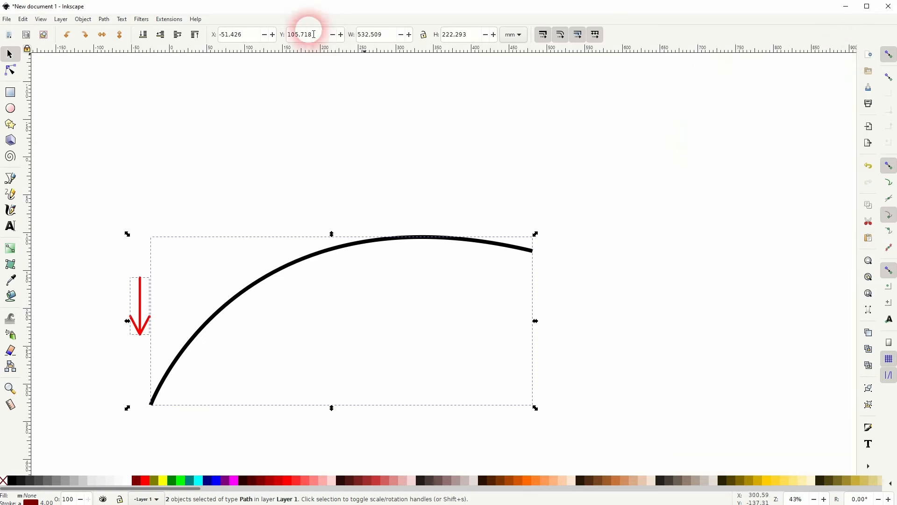
# Start the Pattern along Path extension on the arrow and curve with live preview on, moving its dialog clear of the drawing.
pyautogui.click(169, 18)
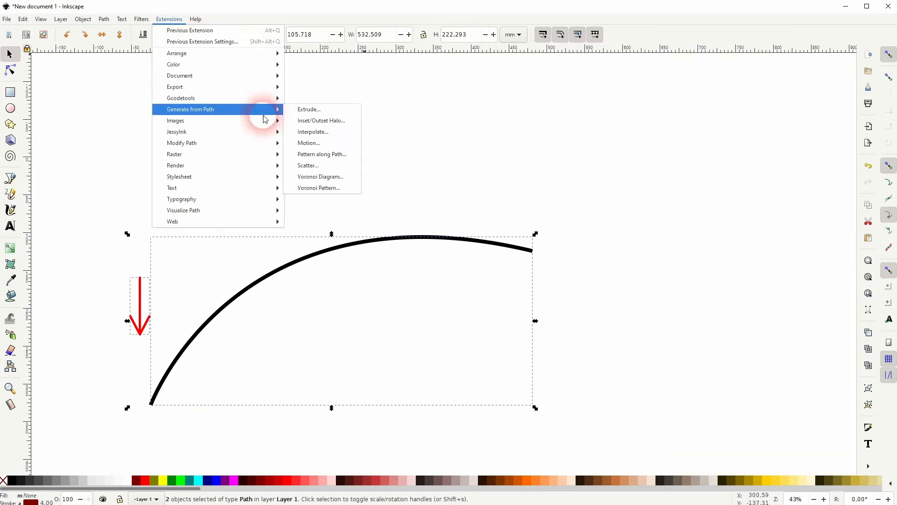
pyautogui.click(327, 154)
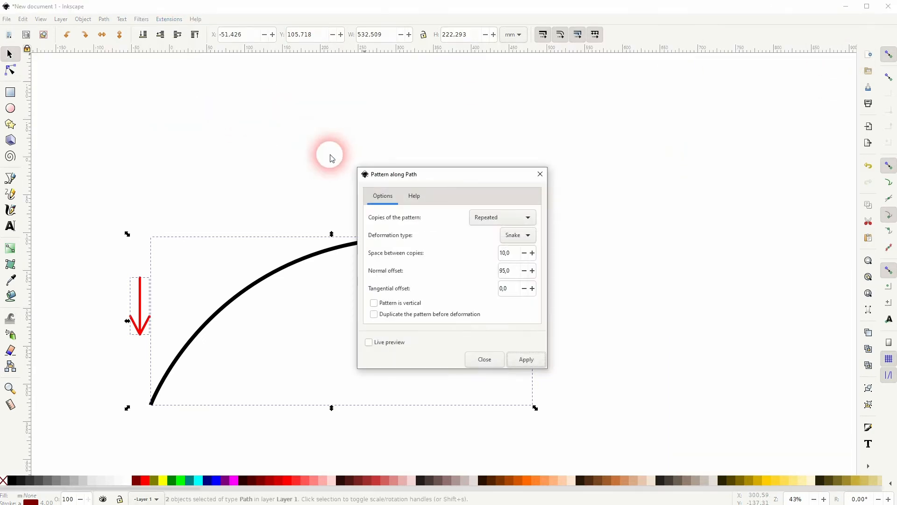
pyautogui.click(390, 344)
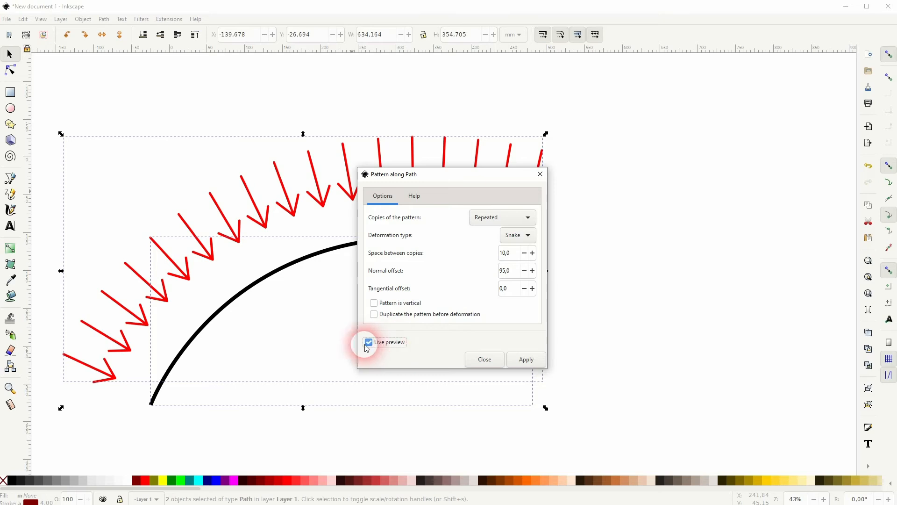
pyautogui.moveTo(460, 181); pyautogui.dragTo(733, 131)
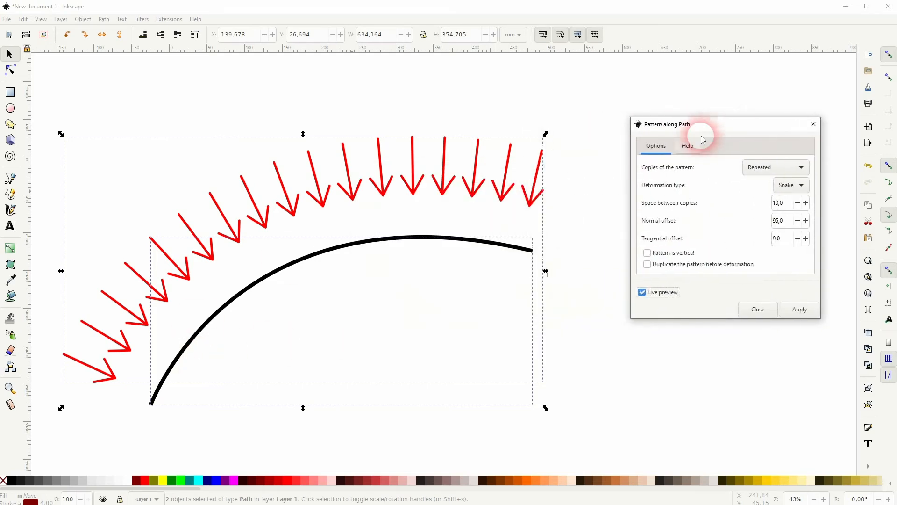
pyautogui.click(779, 175)
pyautogui.click(776, 169)
pyautogui.click(791, 185)
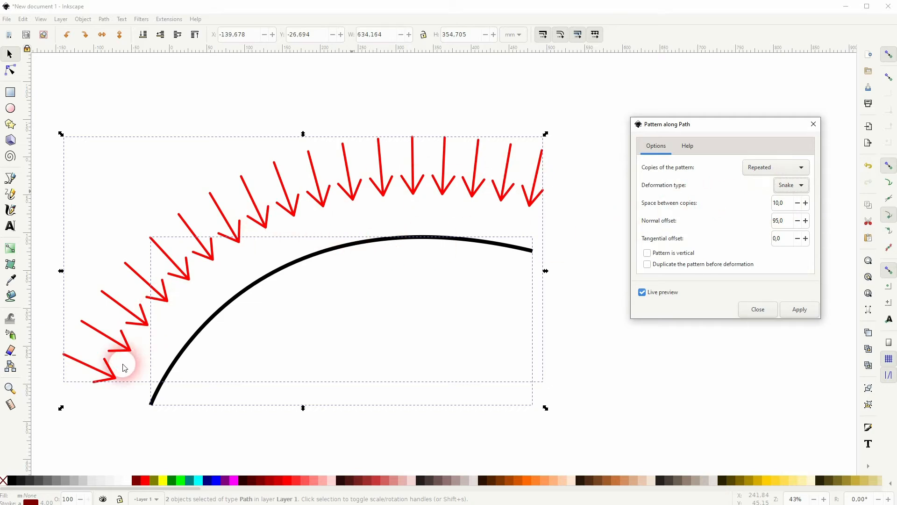
# Reset the pattern's normal offset to 0 and raise it to 42 so the arrow tips meet the curve.
pyautogui.doubleClick(798, 206)
pyautogui.write('0')
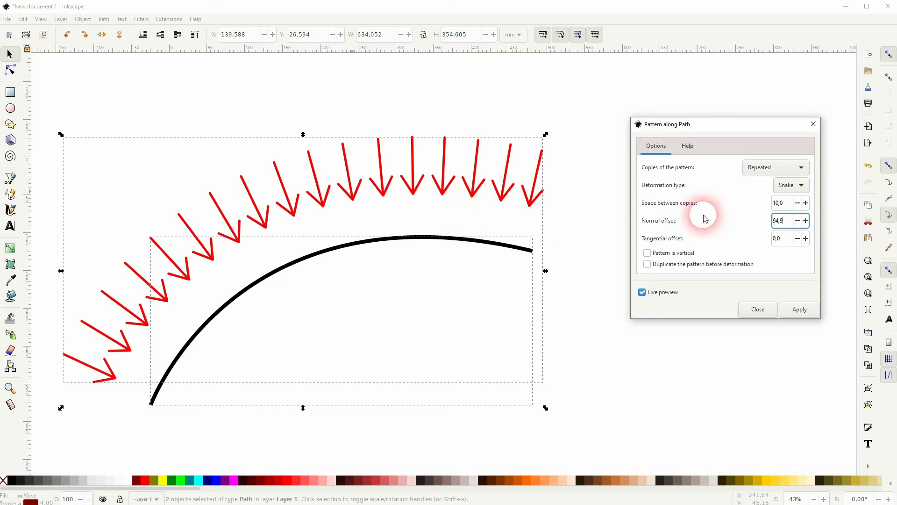
pyautogui.click(788, 243)
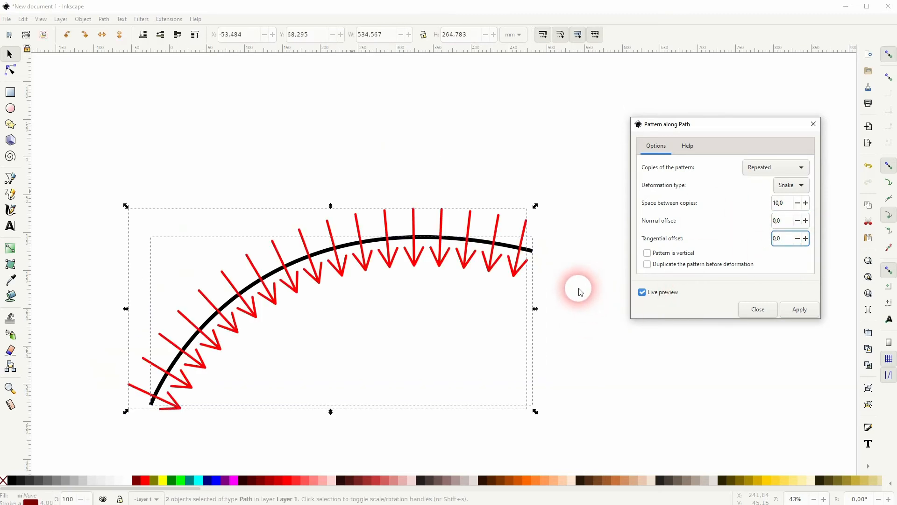
pyautogui.click(789, 221)
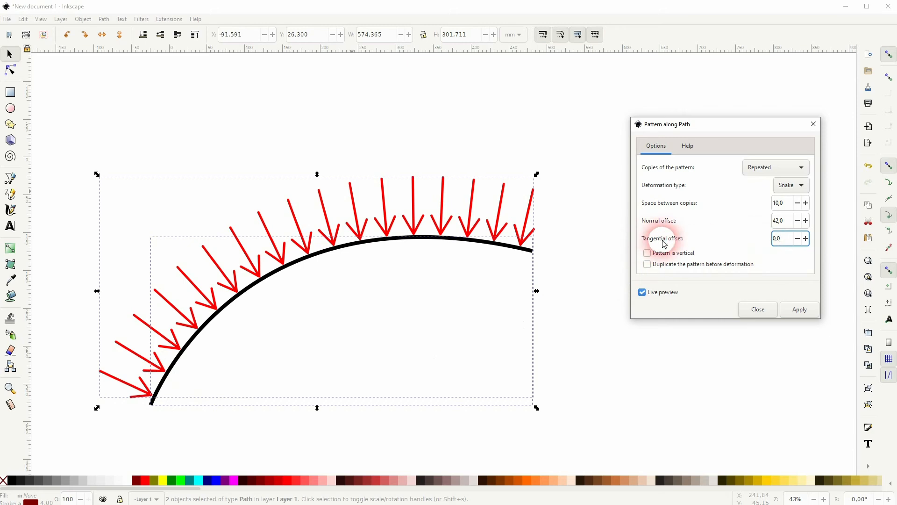
# Try a tangential offset of 50 for the arrow pattern.
pyautogui.moveTo(797, 243); pyautogui.dragTo(739, 251)
pyautogui.write('50')
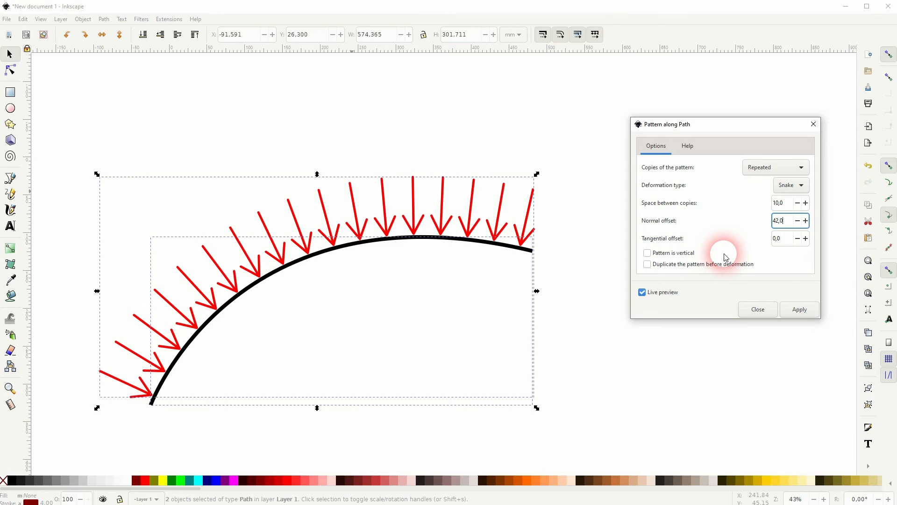
# Apply the arrow pattern along the curve, close the Pattern along Path dialog and clear the selection.
pyautogui.click(799, 310)
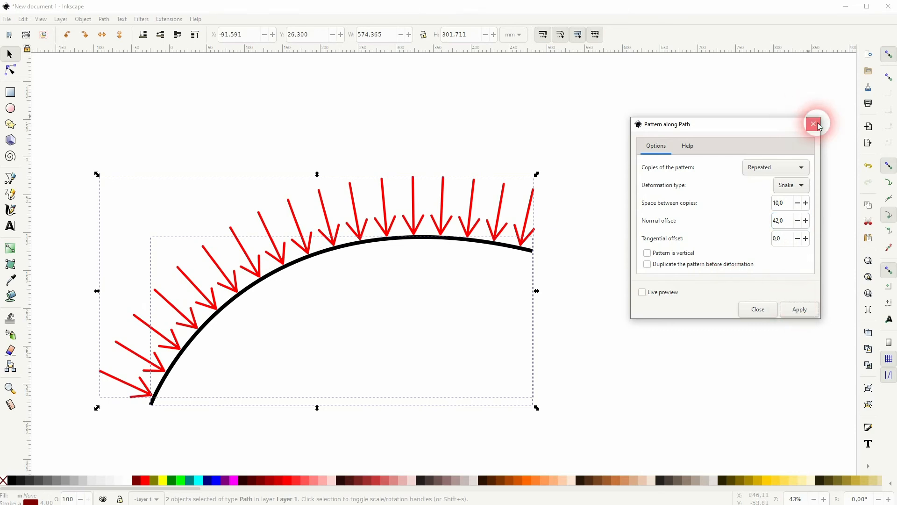
pyautogui.click(814, 124)
pyautogui.click(664, 281)
pyautogui.moveTo(274, 328); pyautogui.dragTo(333, 275)
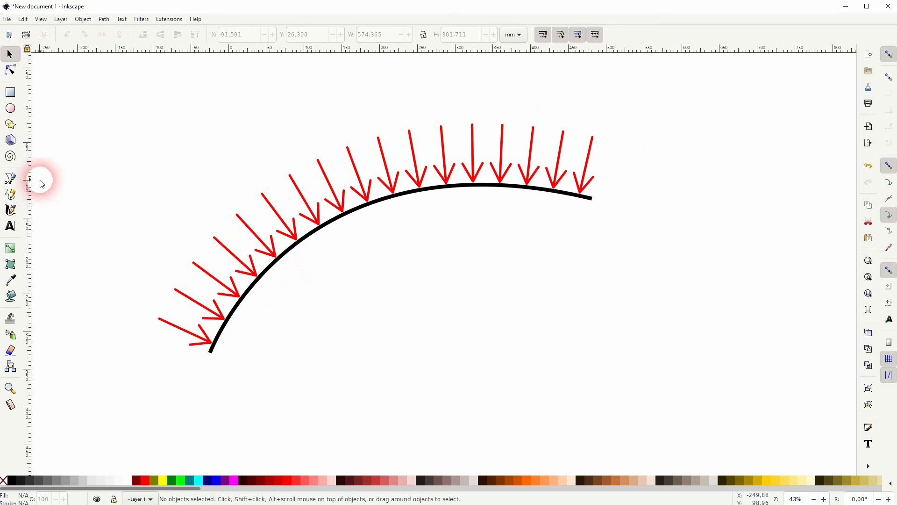
pyautogui.click(9, 179)
pyautogui.click(172, 362)
pyautogui.moveTo(623, 170); pyautogui.dragTo(896, 265)
pyautogui.scroll(-2, 701, 284)
pyautogui.moveTo(699, 284); pyautogui.dragTo(471, 297)
pyautogui.moveTo(576, 290); pyautogui.dragTo(887, 436)
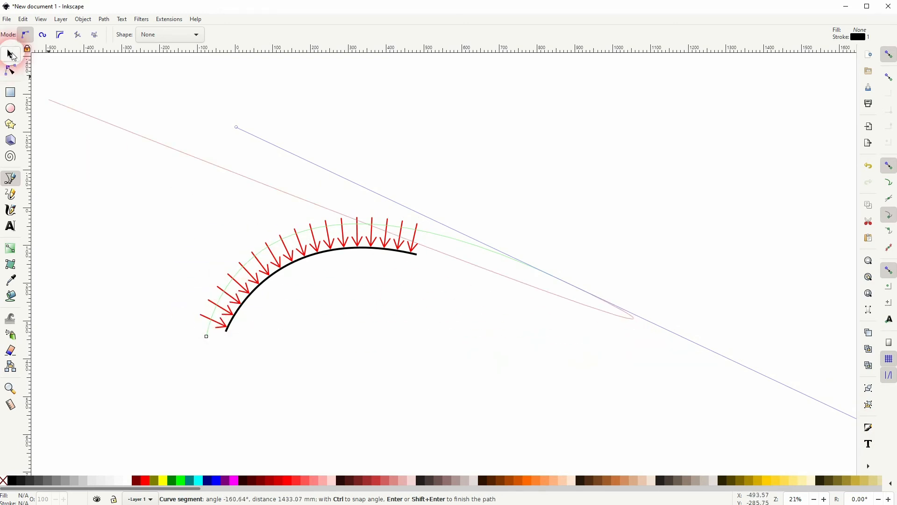
pyautogui.click(407, 416)
pyautogui.click(206, 337)
pyautogui.click(11, 55)
pyautogui.click(136, 480)
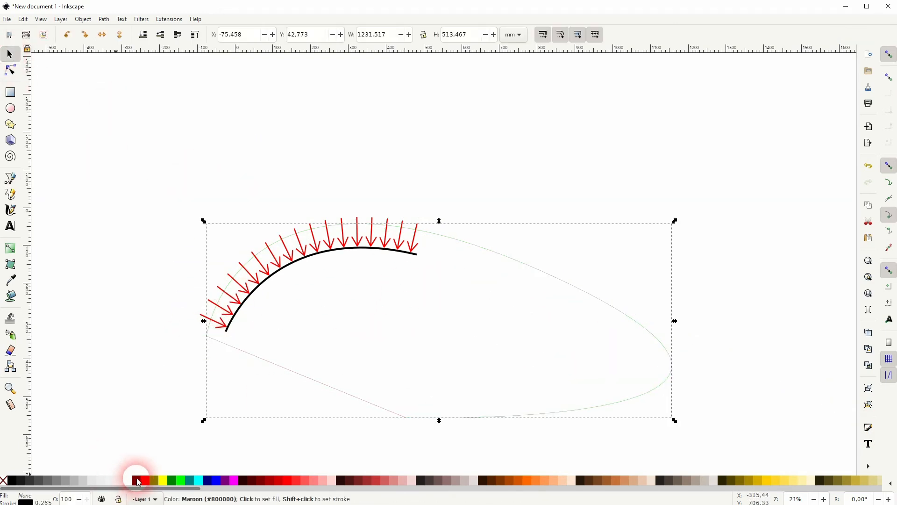
pyautogui.press('Delete')
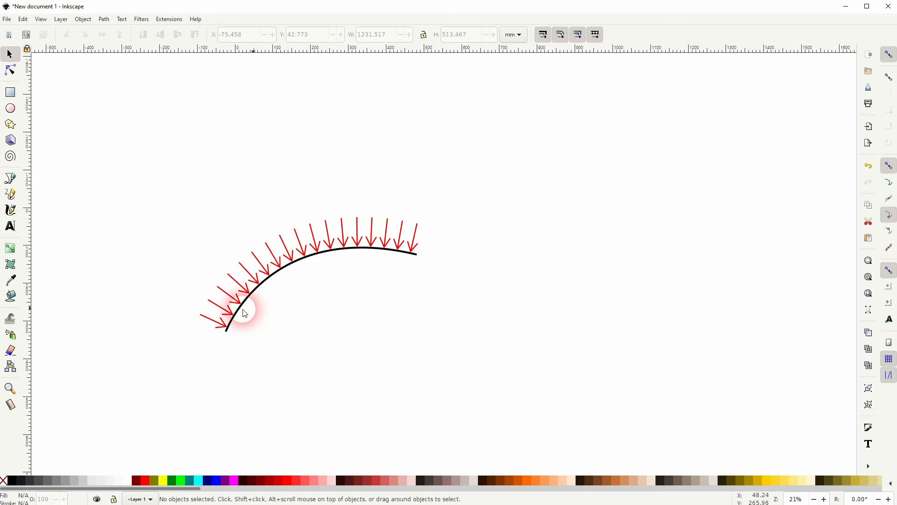
# Turn snapping off while drawing a closed seven-corner polygon over the curve and the arrows' lower parts, and fill it with Maroon (#800000).
pyautogui.scroll(2, 213, 319)
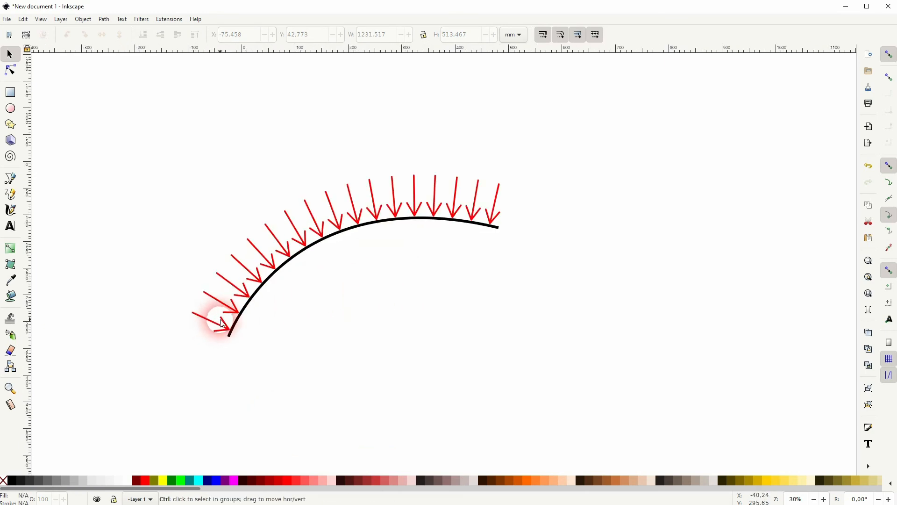
pyautogui.click(10, 179)
pyautogui.click(198, 344)
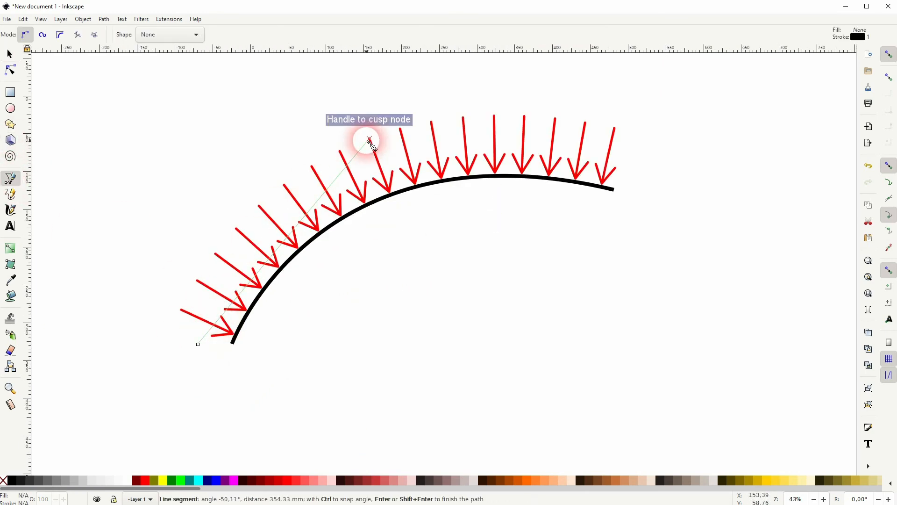
pyautogui.click(889, 55)
pyautogui.click(303, 178)
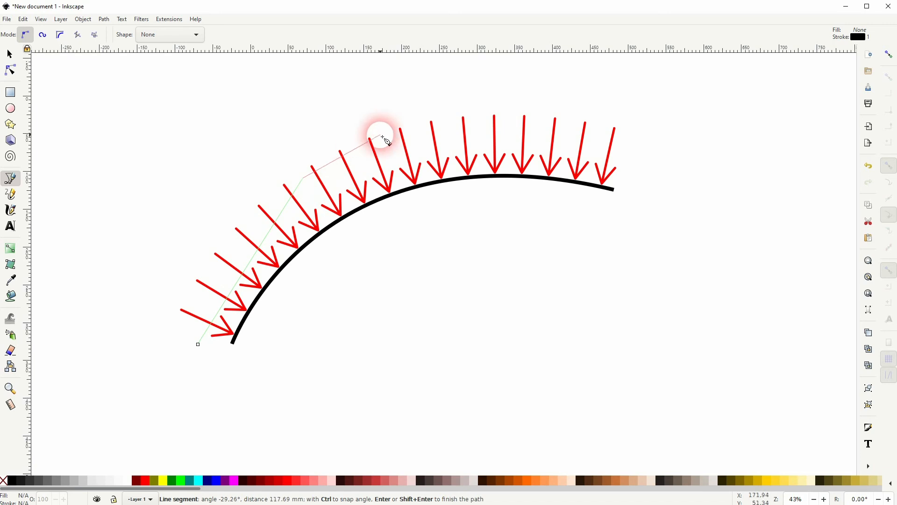
pyautogui.click(382, 119)
pyautogui.click(544, 138)
pyautogui.click(702, 192)
pyautogui.click(644, 354)
pyautogui.click(264, 425)
pyautogui.click(198, 345)
pyautogui.click(141, 481)
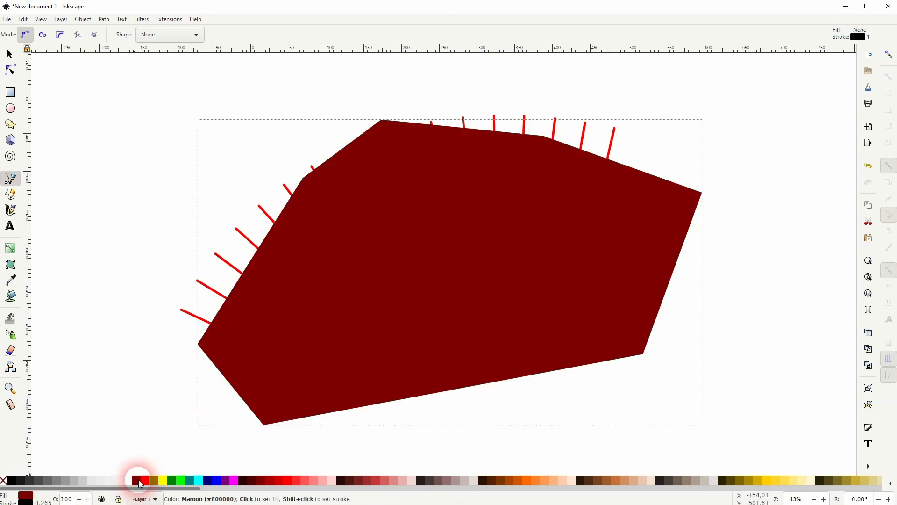
# Use the maroon polygon as a clip on the arrows and the curve, and group the two clipped objects.
pyautogui.click(10, 54)
pyautogui.hotkey('ctrl', 'a')
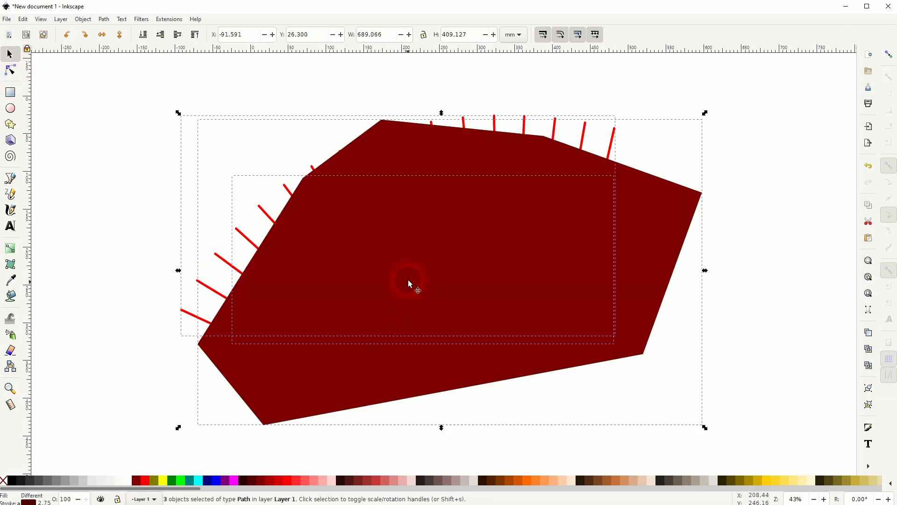
pyautogui.rightClick(412, 230)
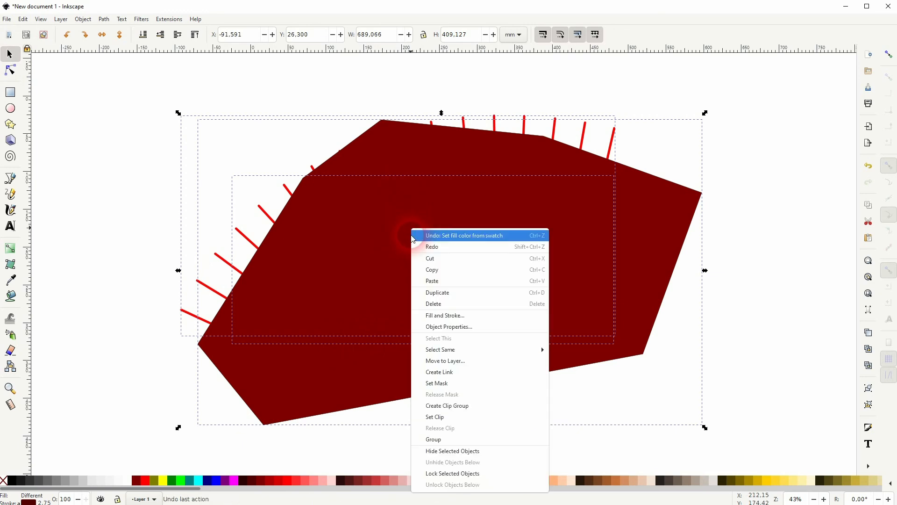
pyautogui.click(446, 417)
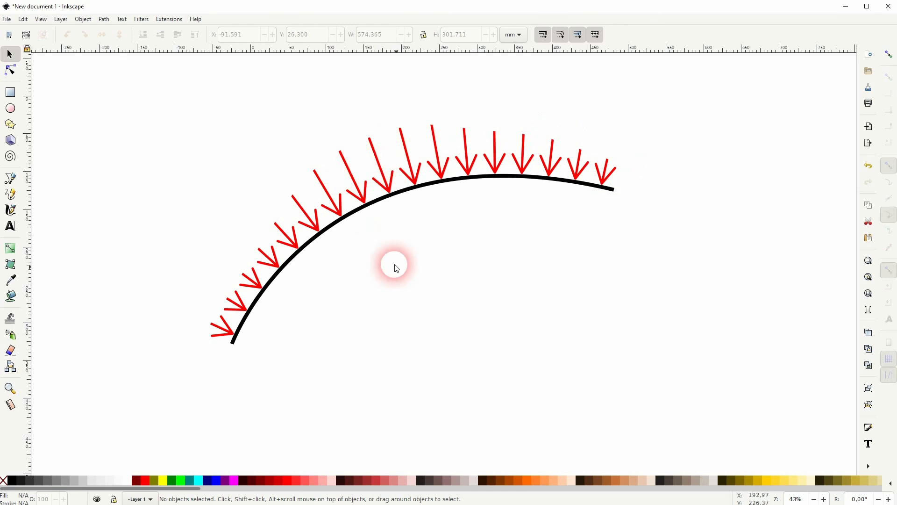
pyautogui.hotkey('ctrl', 'a')
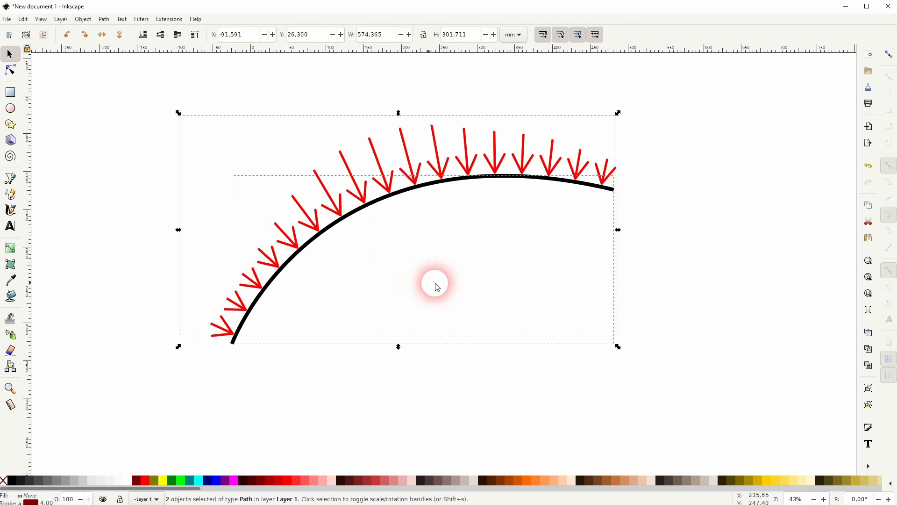
pyautogui.hotkey('ctrl', 'g')
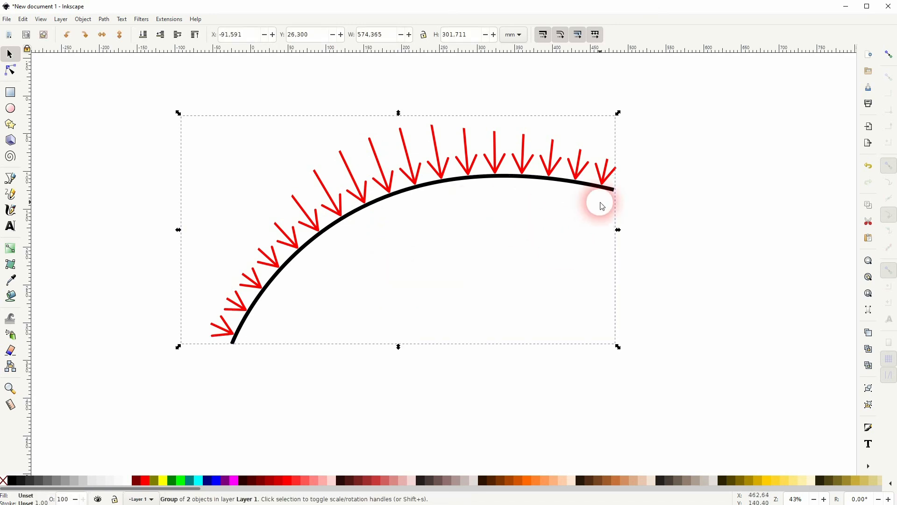